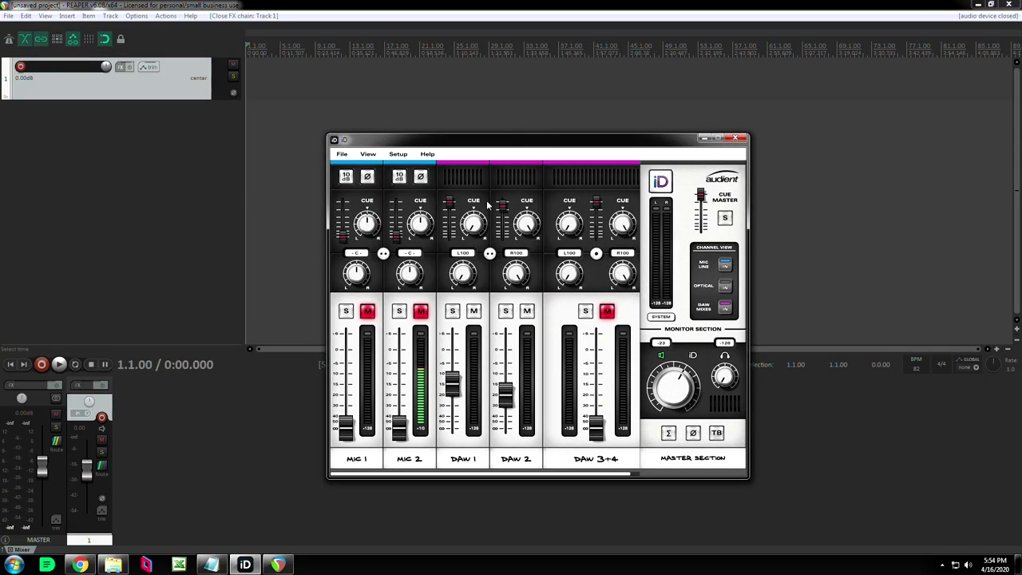
# Move the iD mixer window up and left and keep its Classic interface style
pyautogui.moveTo(474, 149); pyautogui.dragTo(438, 112)
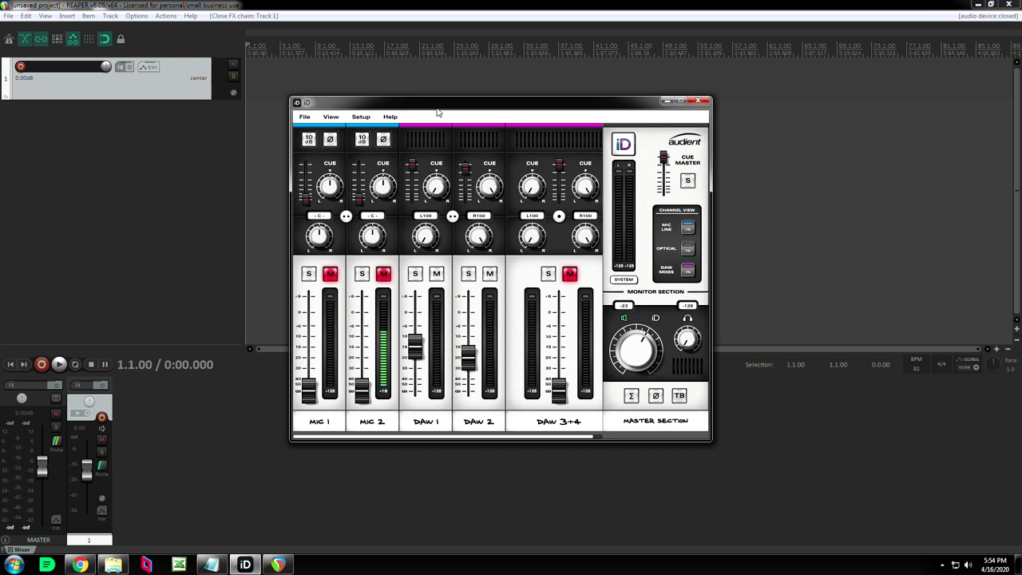
pyautogui.click(359, 118)
pyautogui.moveTo(331, 118)
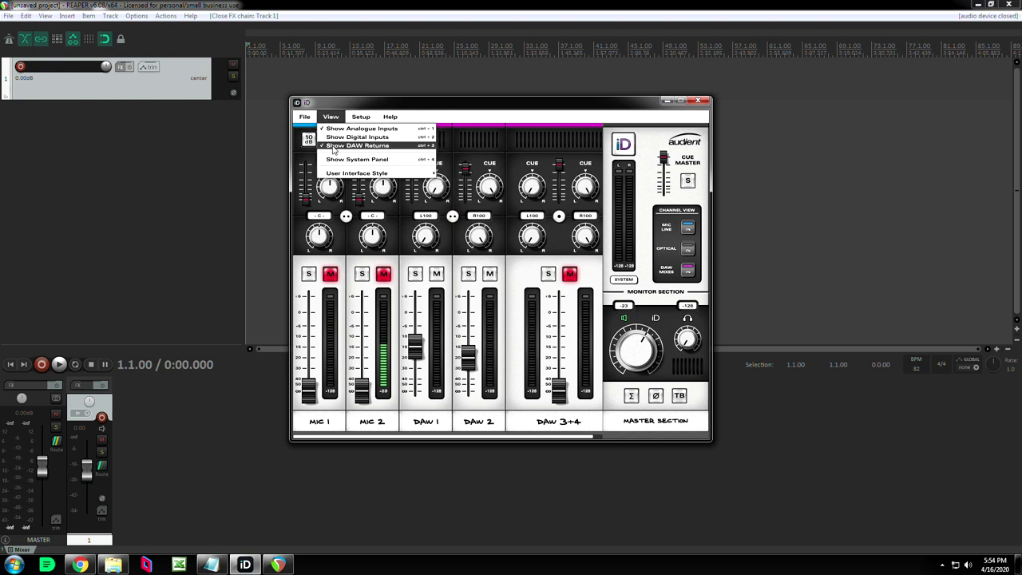
pyautogui.moveTo(357, 176)
pyautogui.click(457, 175)
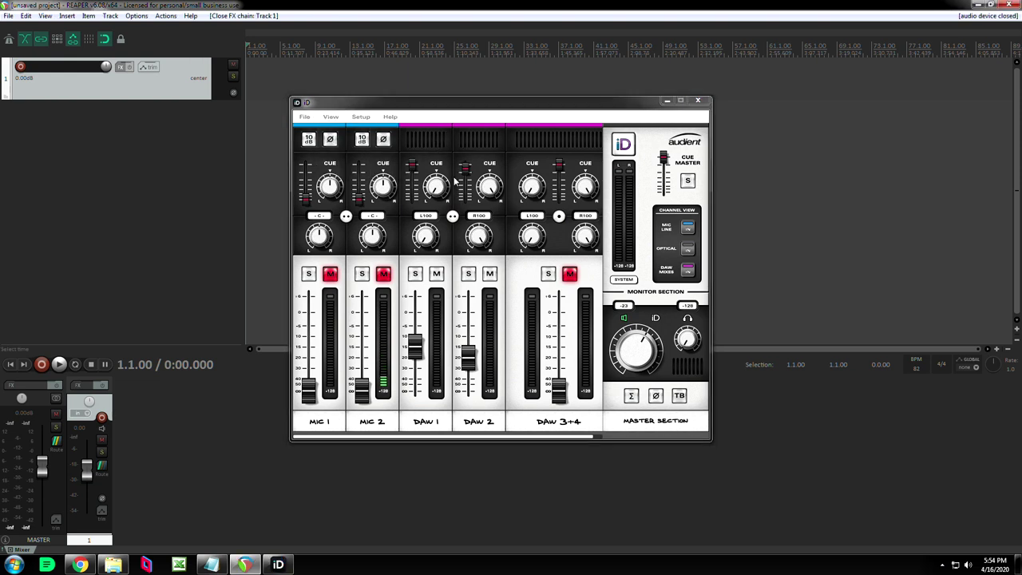
# Try the iD mixer's Modern interface style, then switch it back to Classic
pyautogui.click(331, 117)
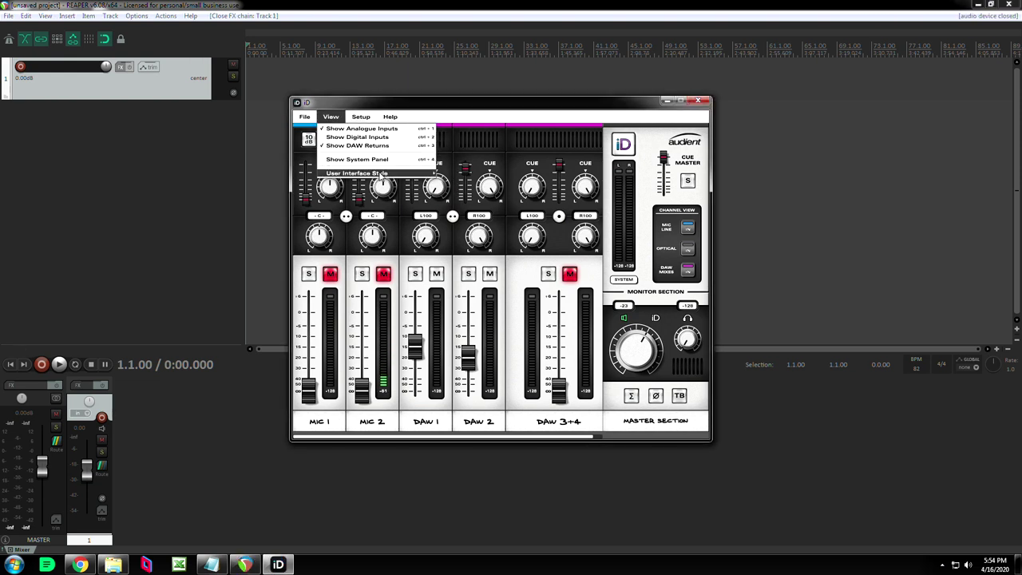
pyautogui.moveTo(382, 178)
pyautogui.click(447, 182)
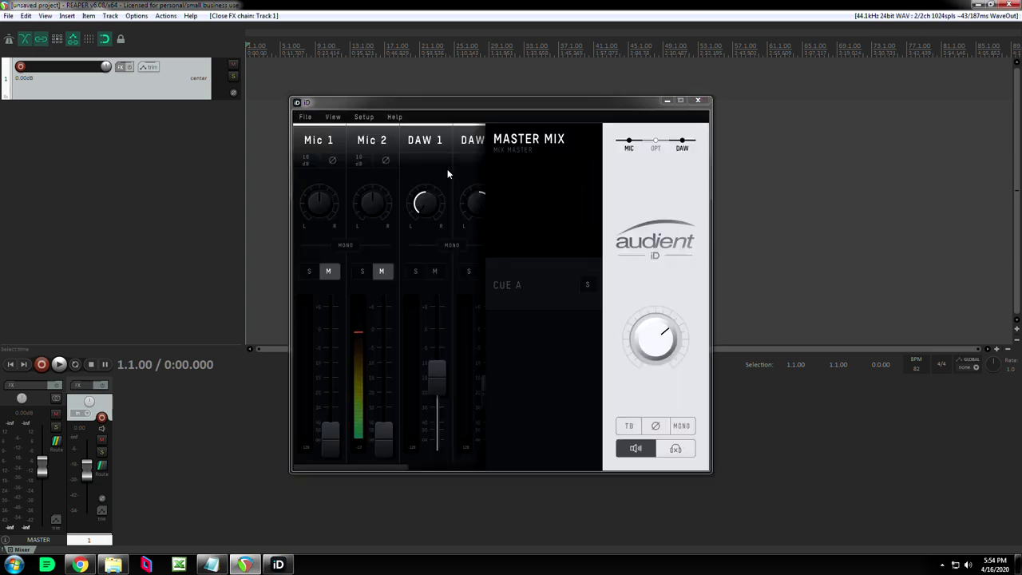
pyautogui.click(341, 118)
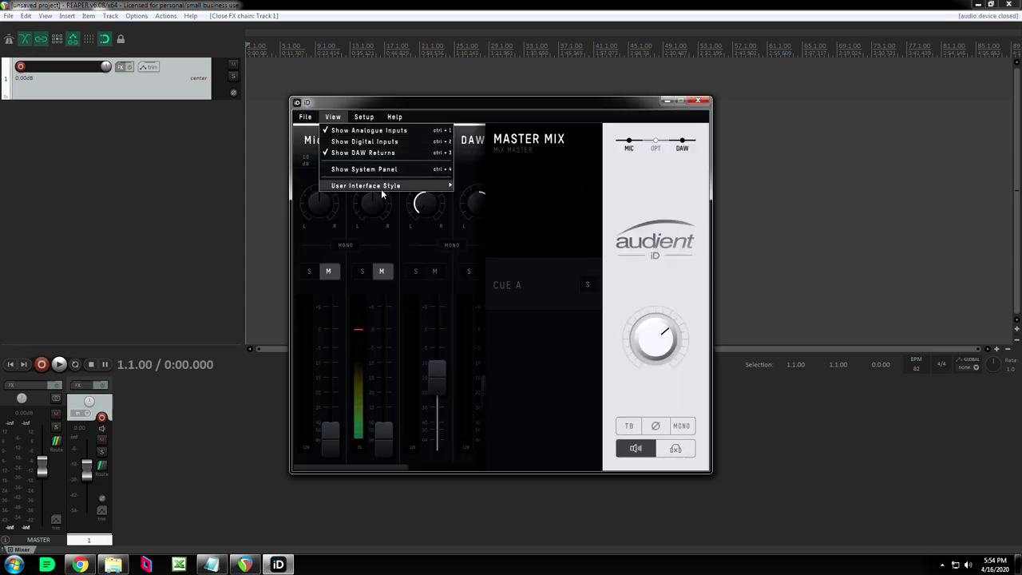
pyautogui.moveTo(405, 189)
pyautogui.click(463, 189)
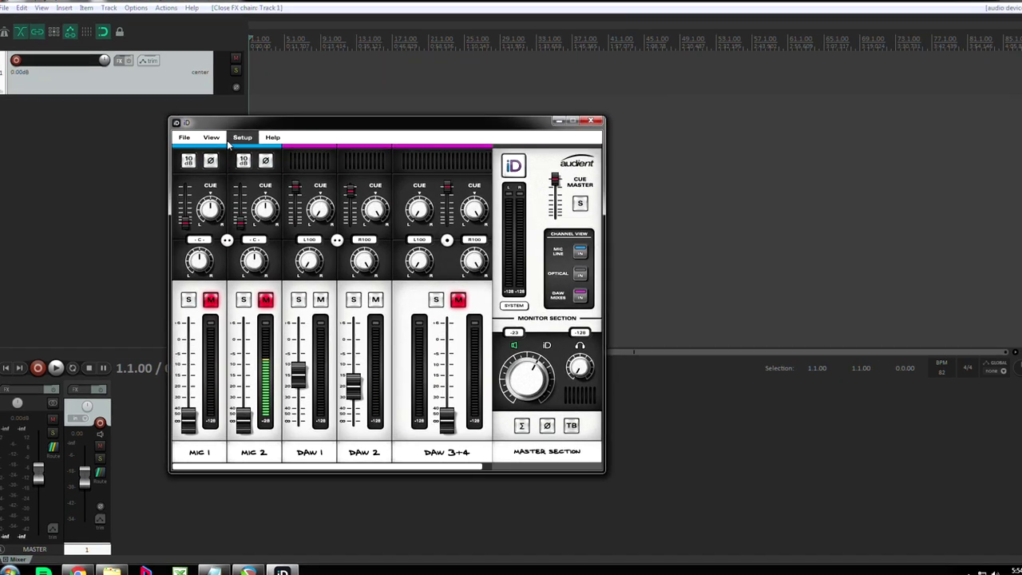
# Confirm the iD ASIO buffer is still 1024 samples and move the mixer right, beside REAPER's track list
pyautogui.click(239, 140)
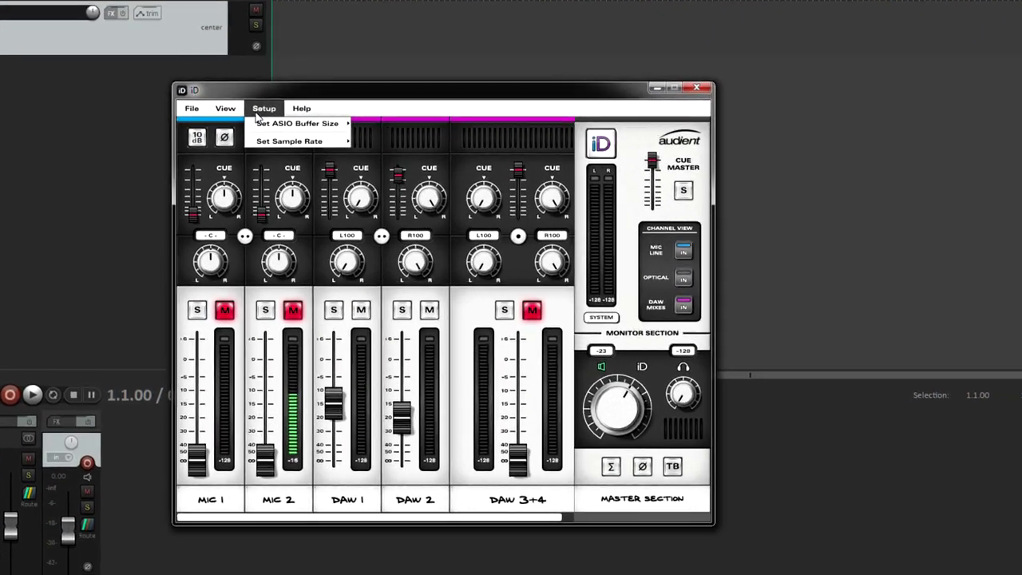
pyautogui.moveTo(235, 154)
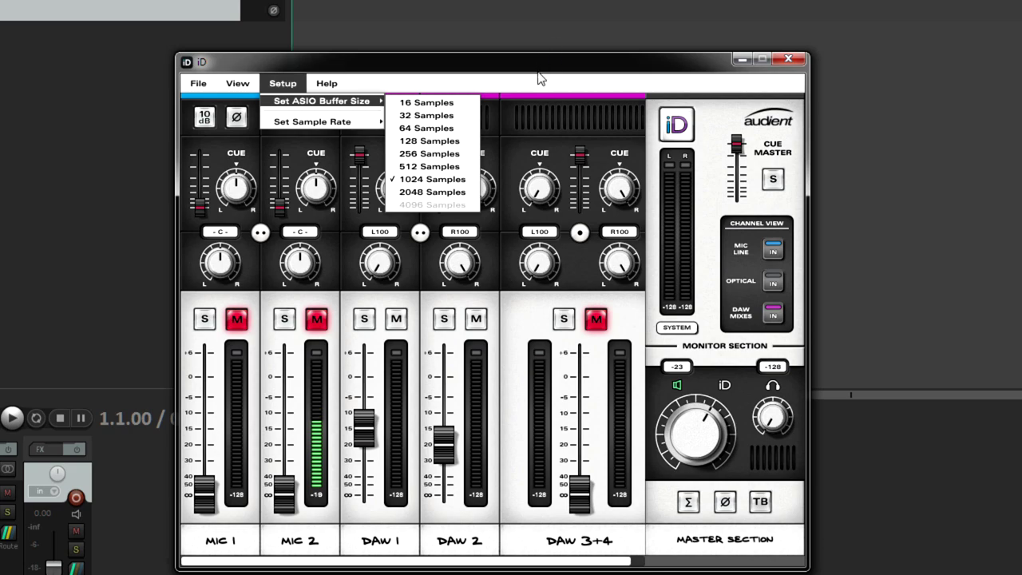
pyautogui.click(540, 78)
pyautogui.moveTo(573, 78); pyautogui.dragTo(775, 68)
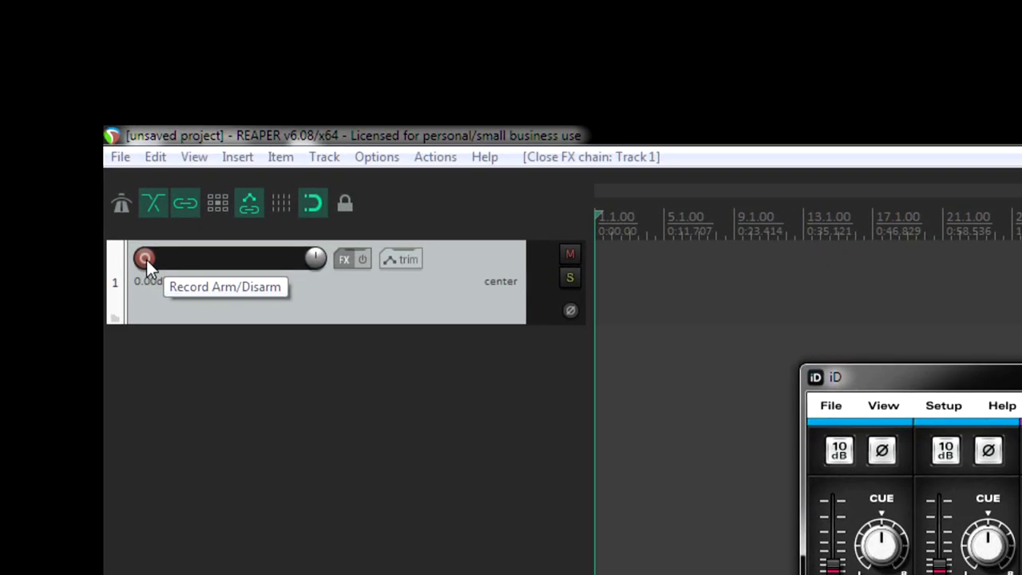
# Record-arm Track 1 and set its input to Input: Mono > Right
pyautogui.click(146, 260)
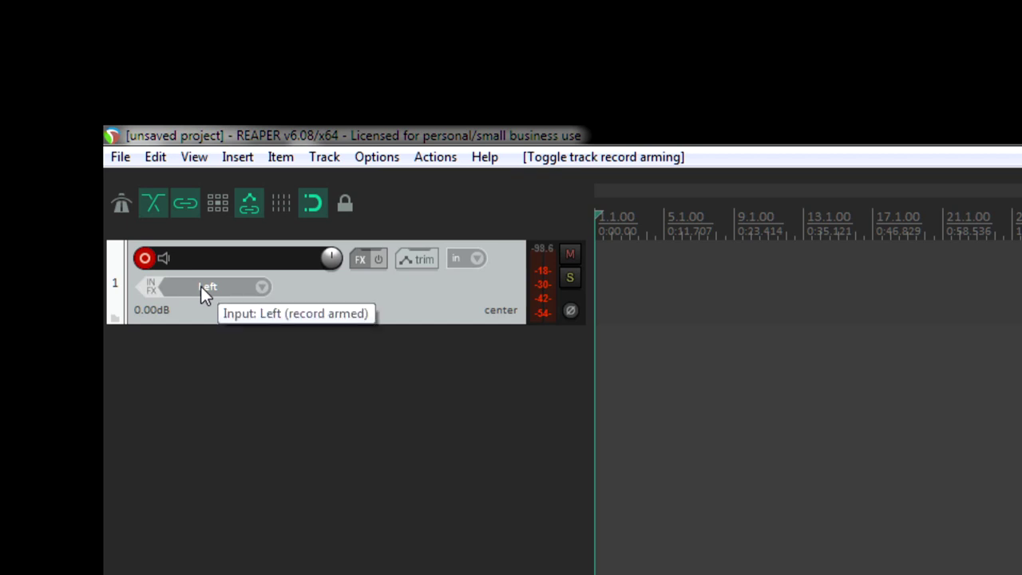
pyautogui.click(200, 286)
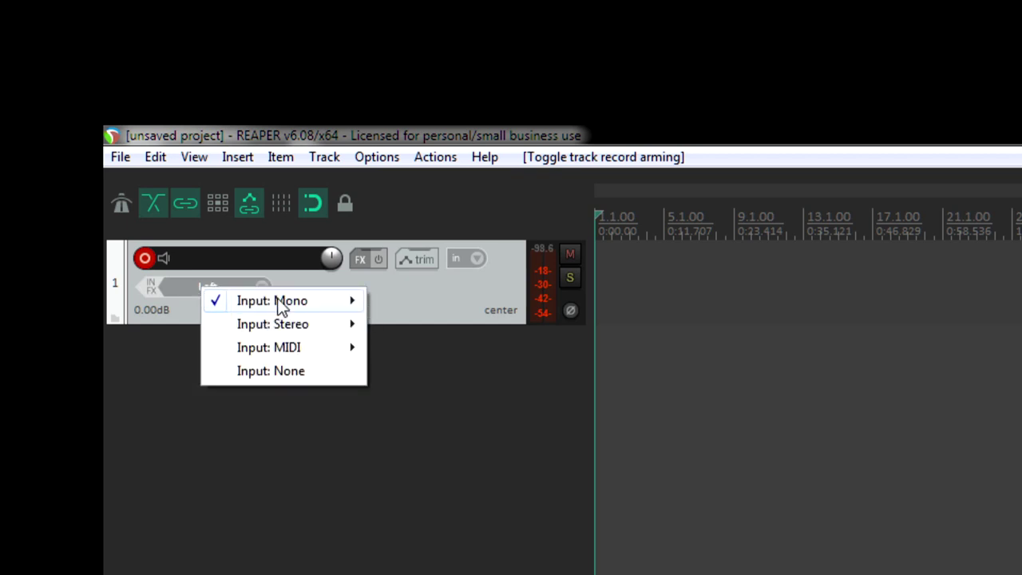
pyautogui.moveTo(276, 304)
pyautogui.click(412, 324)
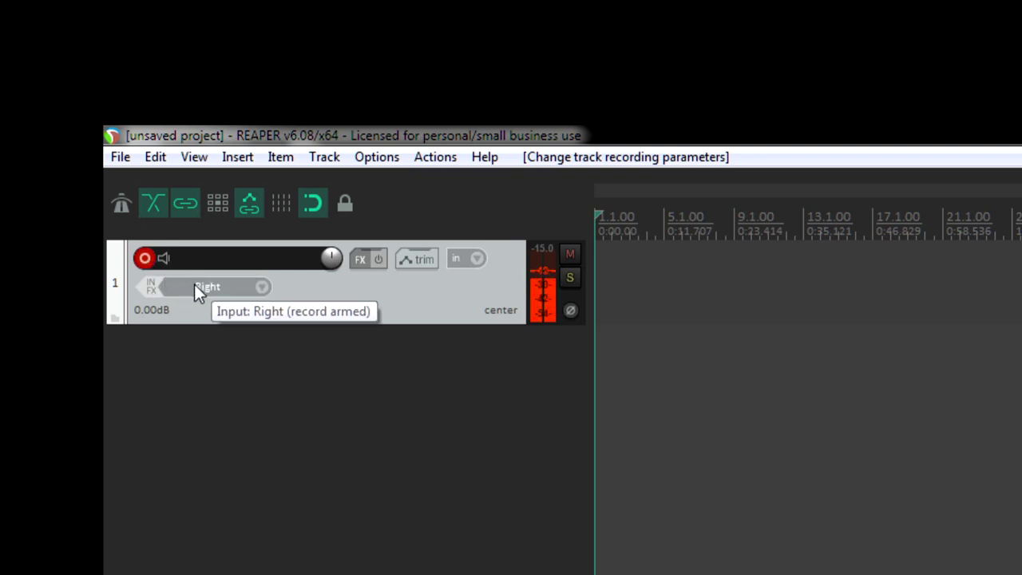
pyautogui.click(195, 284)
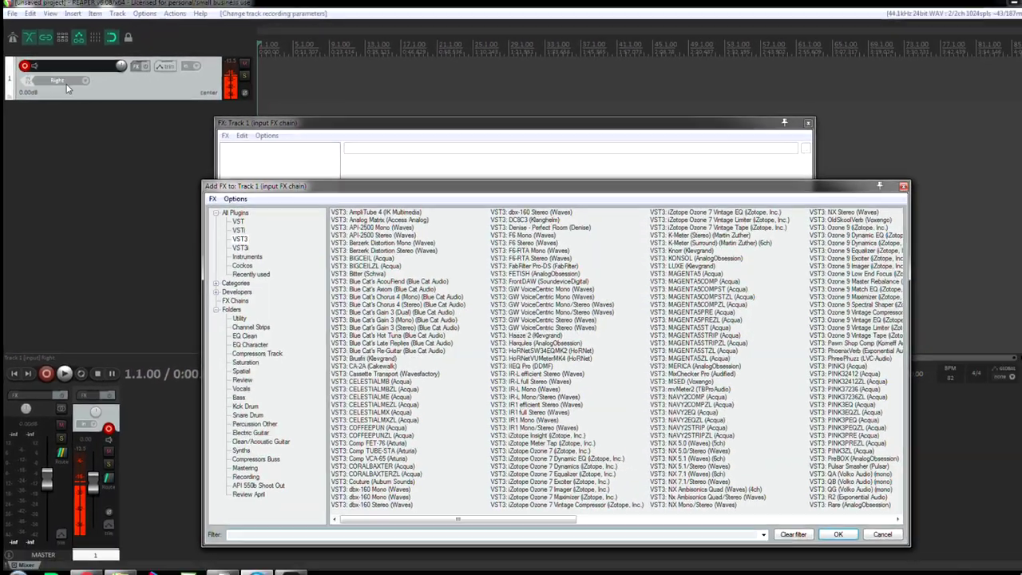
# Add QG (Volko Audio) (mono) as the first plugin in Track 1's input FX chain
pyautogui.click(25, 65)
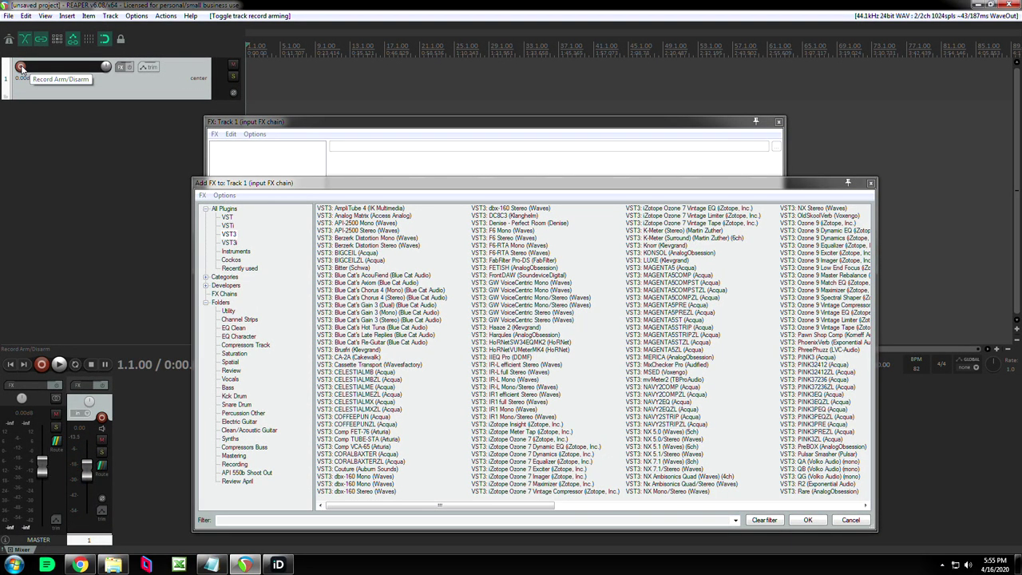
pyautogui.moveTo(392, 182); pyautogui.dragTo(357, 132)
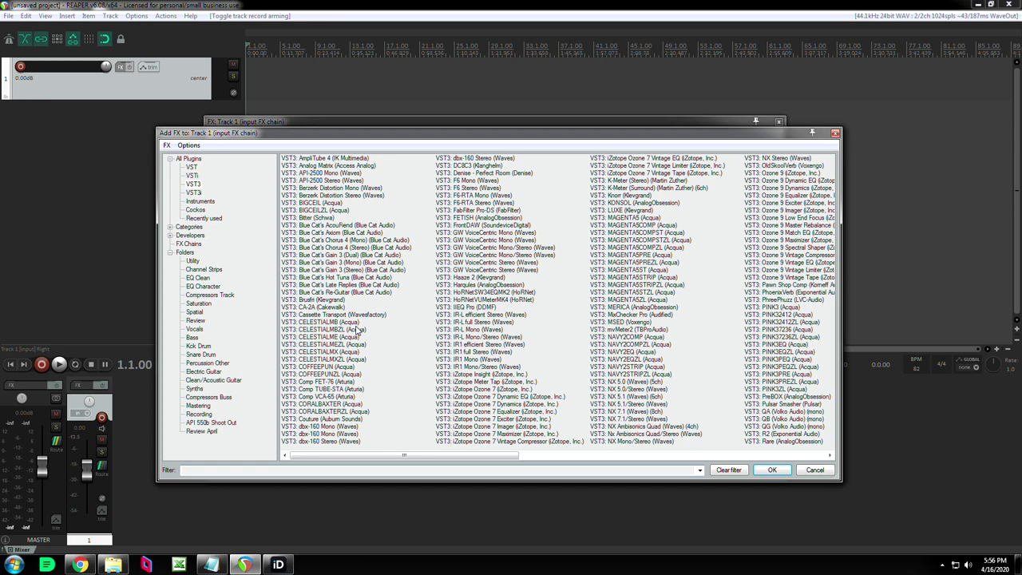
pyautogui.doubleClick(787, 411)
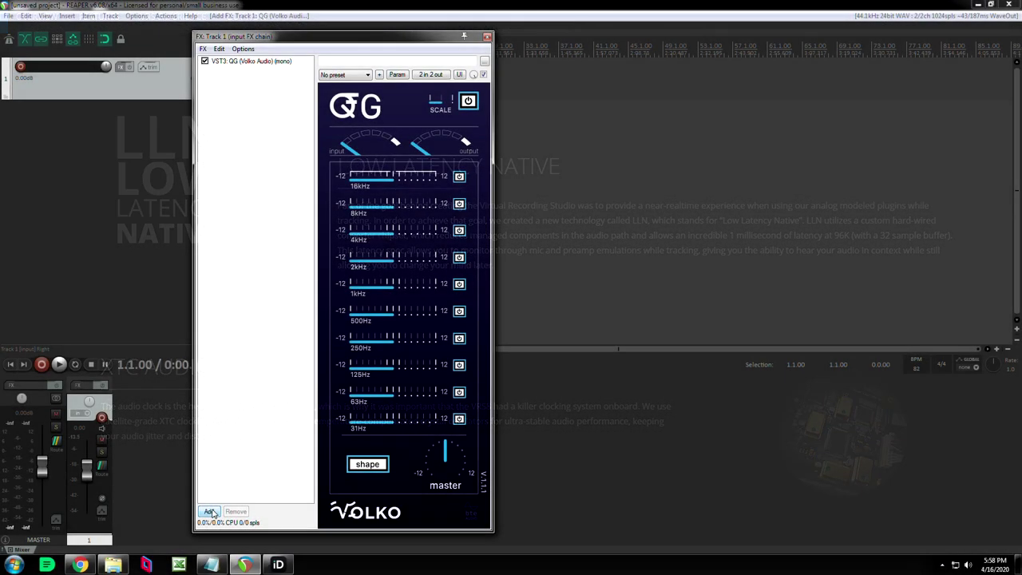
pyautogui.click(208, 511)
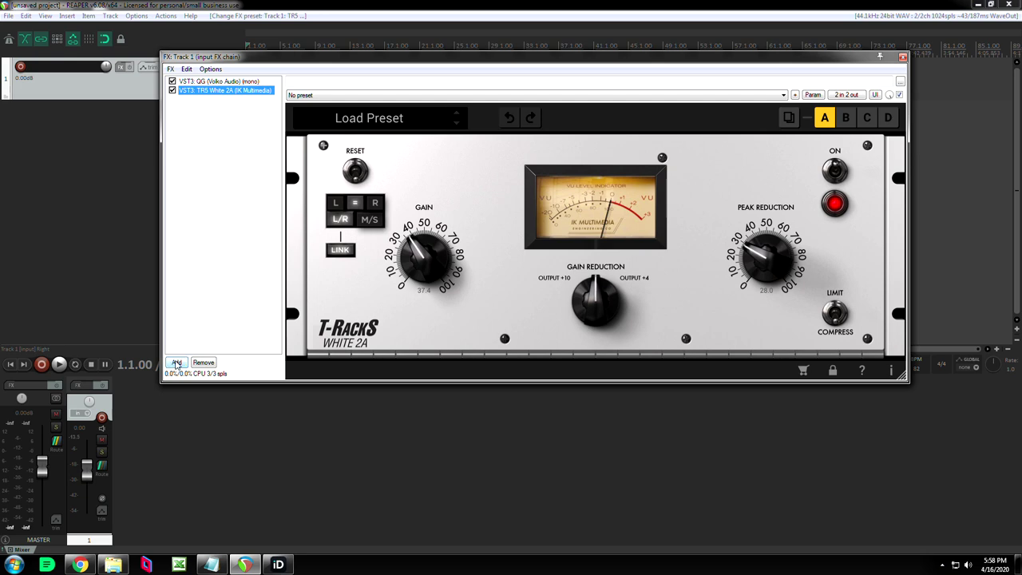
# Add TR5 White 2A and then MAGENTA5 (Acqua) after QG in the input FX chain
pyautogui.click(176, 363)
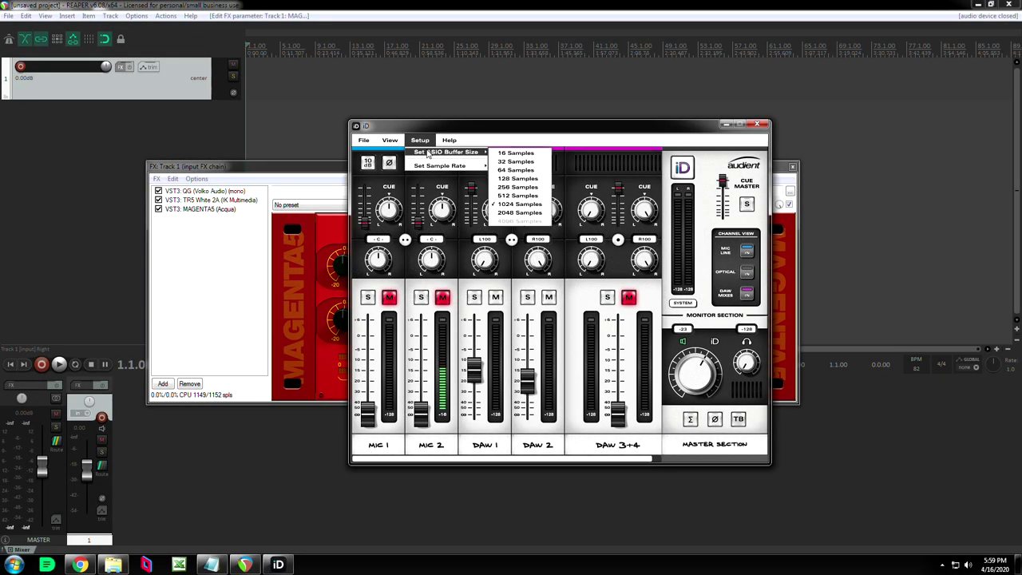
# Leave the iD buffer at 1024 samples and minimize the iD mixer
pyautogui.press('Escape')
pyautogui.press('Escape')
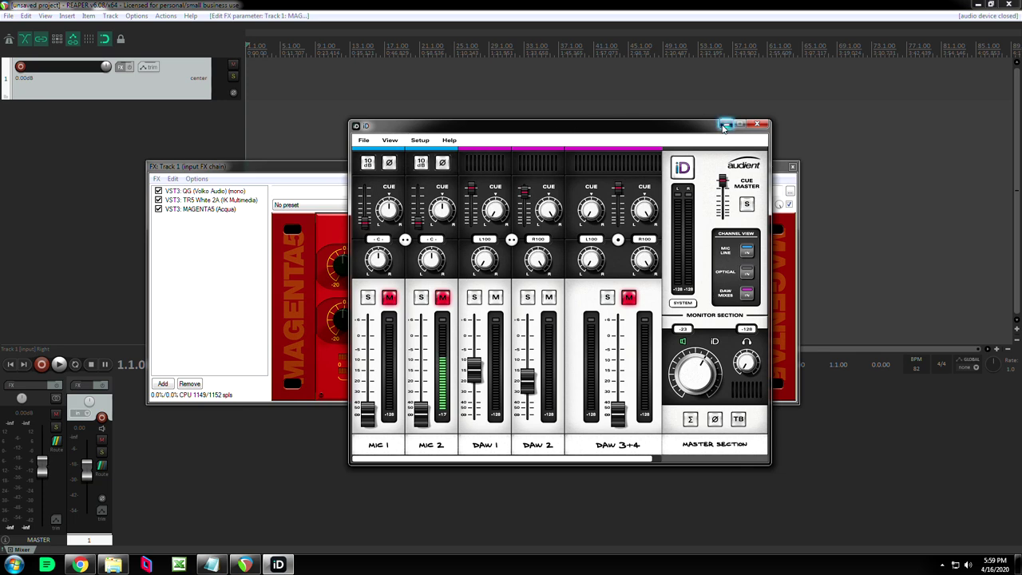
pyautogui.click(724, 126)
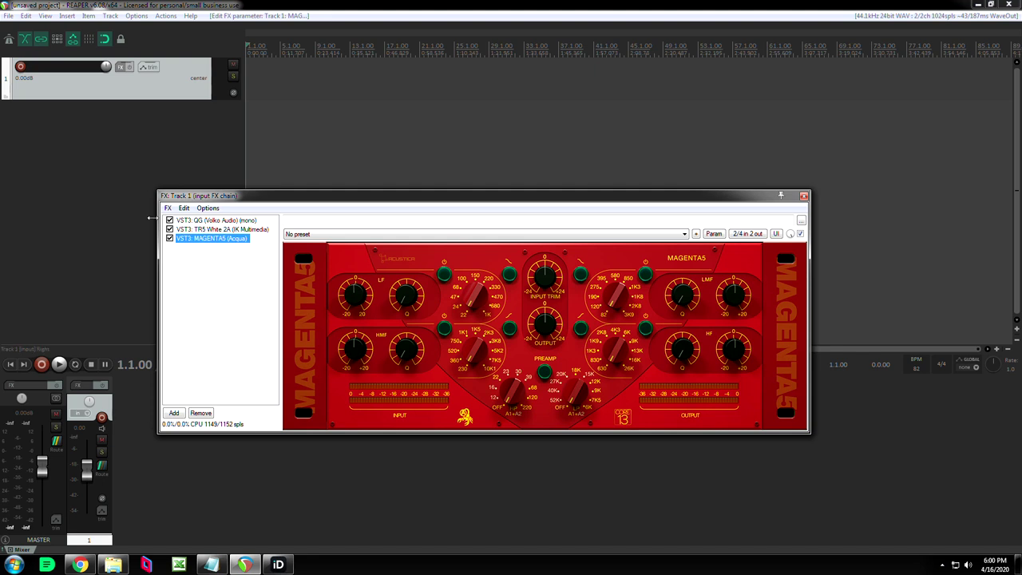
# Arm Track 1, then add Track 2, arm it and set its input to mono Right
pyautogui.click(21, 67)
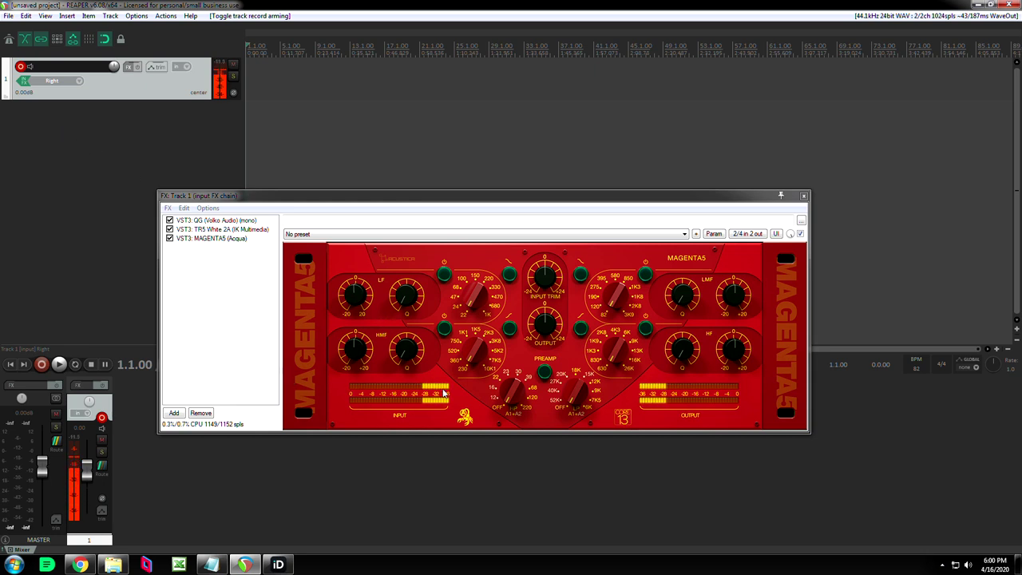
pyautogui.doubleClick(62, 139)
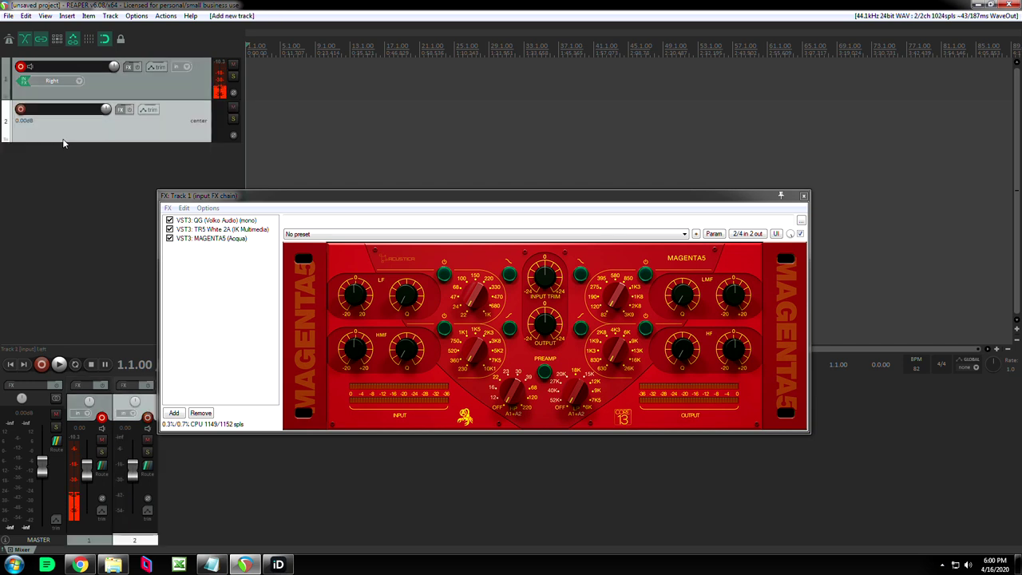
pyautogui.click(20, 109)
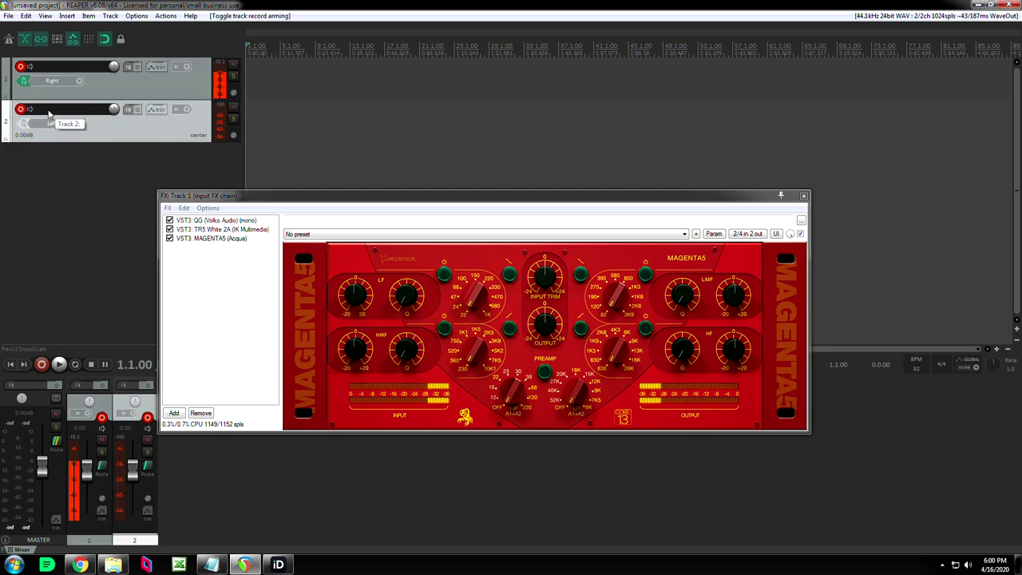
pyautogui.click(52, 123)
pyautogui.moveTo(98, 137)
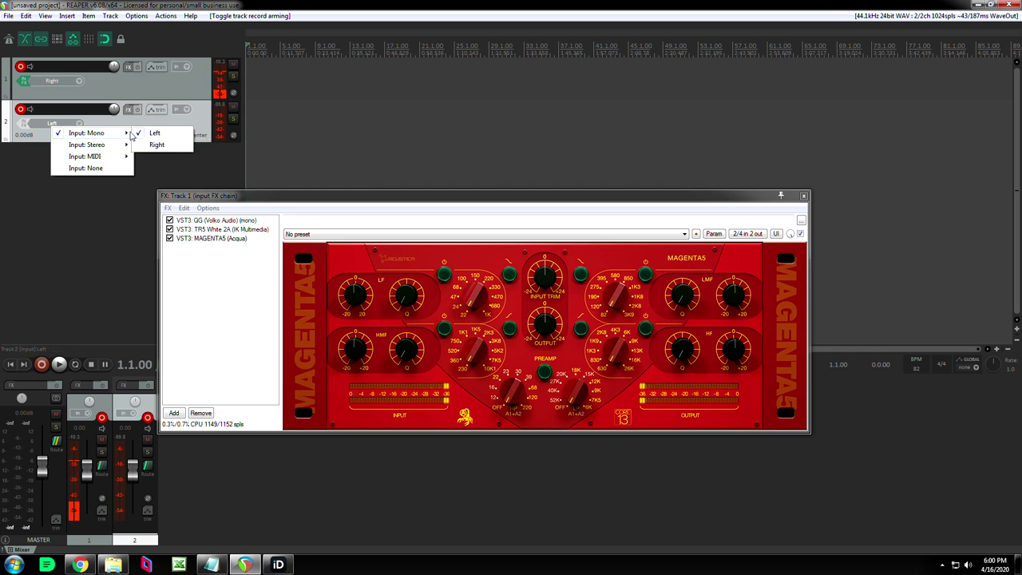
pyautogui.click(155, 144)
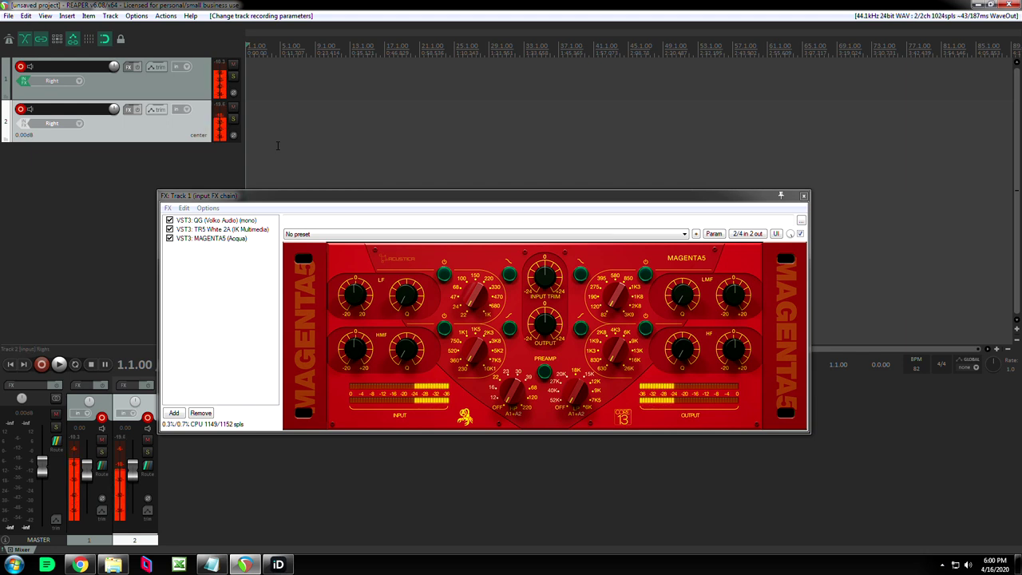
# Raise the TR5 White 2A's Peak Reduction to about 66 and Gain to about 50
pyautogui.click(227, 229)
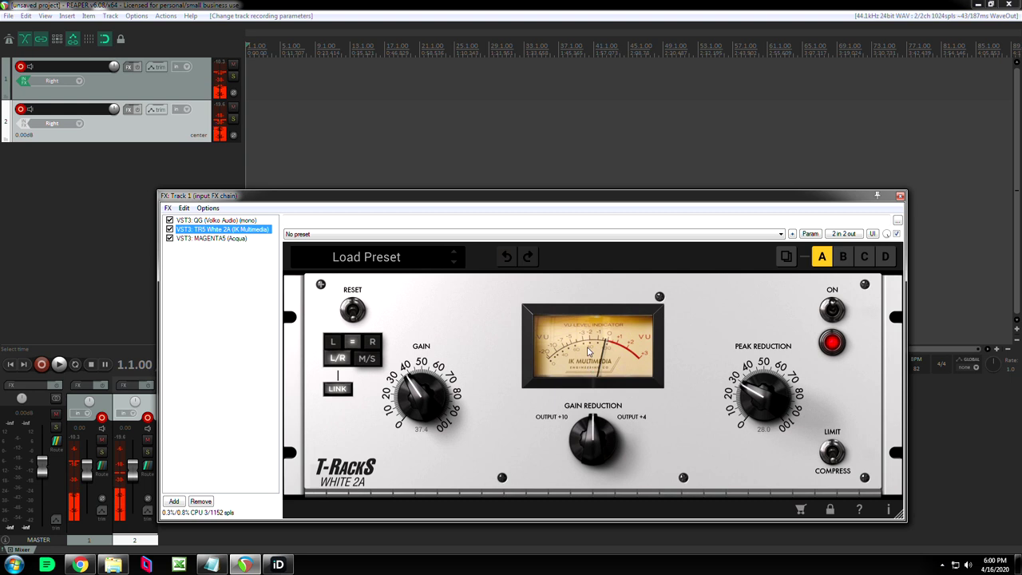
pyautogui.moveTo(762, 388); pyautogui.dragTo(769, 327)
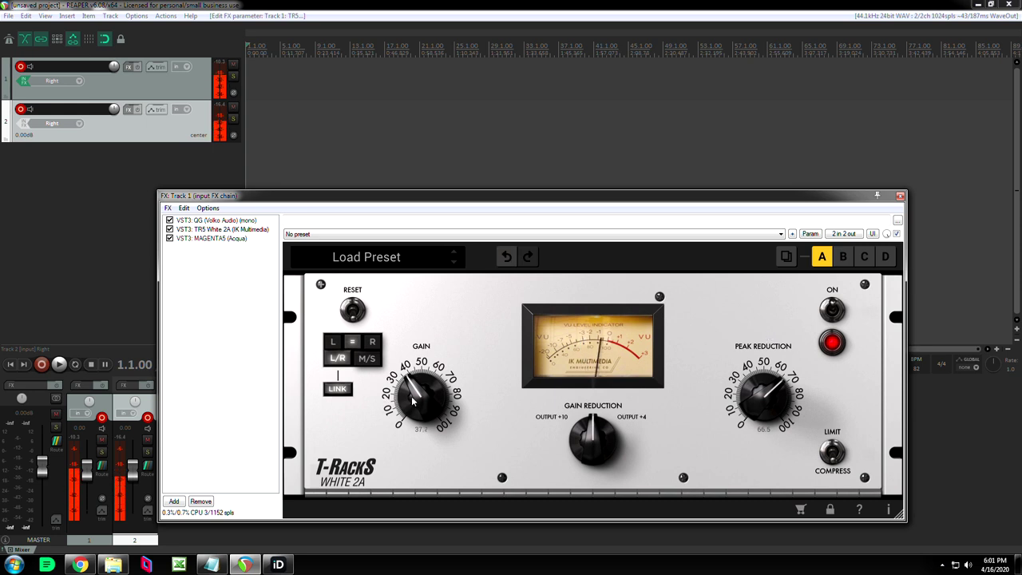
pyautogui.moveTo(418, 400); pyautogui.dragTo(419, 377)
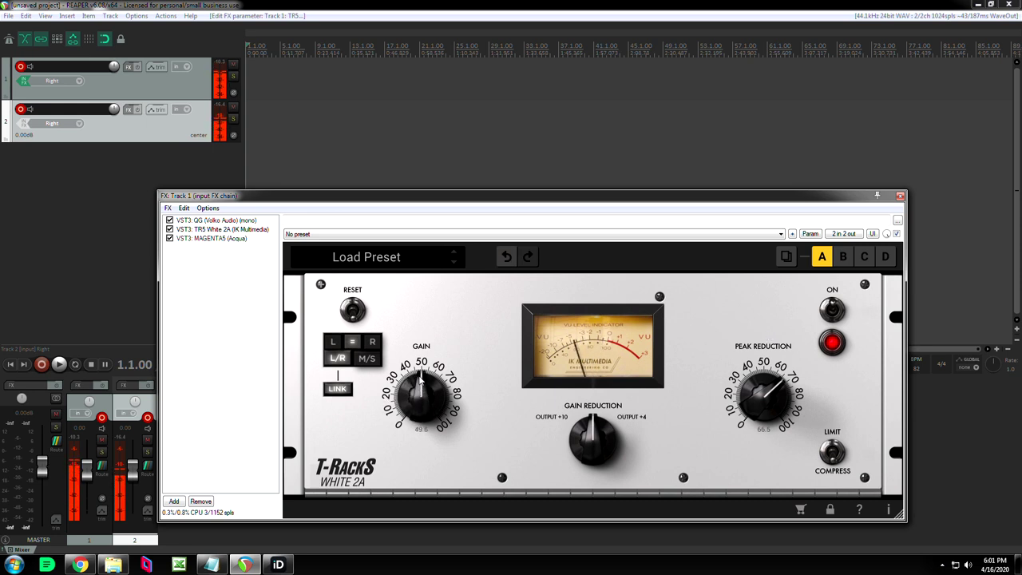
# Review the QG and MAGENTA5 plugins and move the FX chain window lower
pyautogui.click(231, 221)
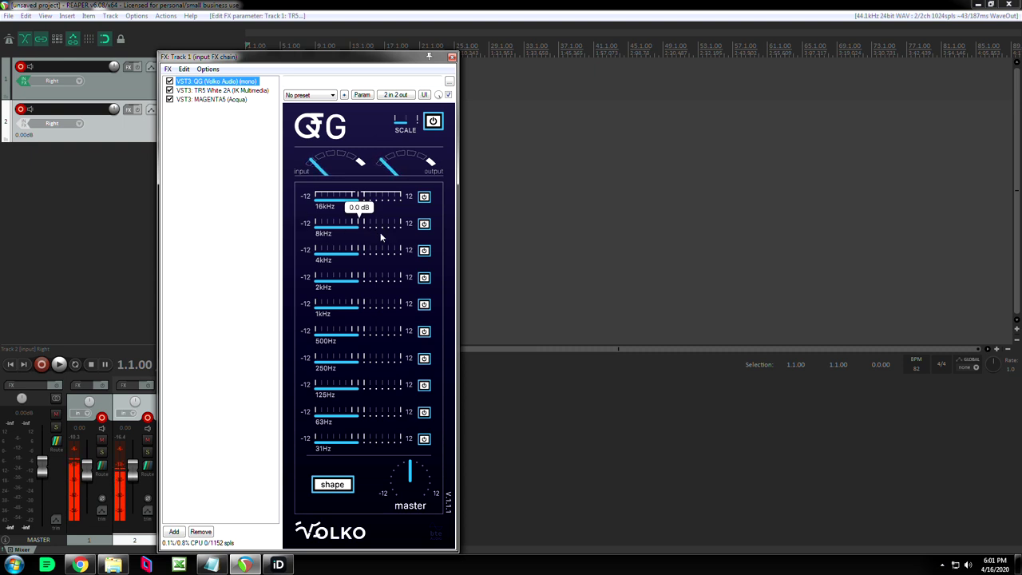
pyautogui.click(220, 99)
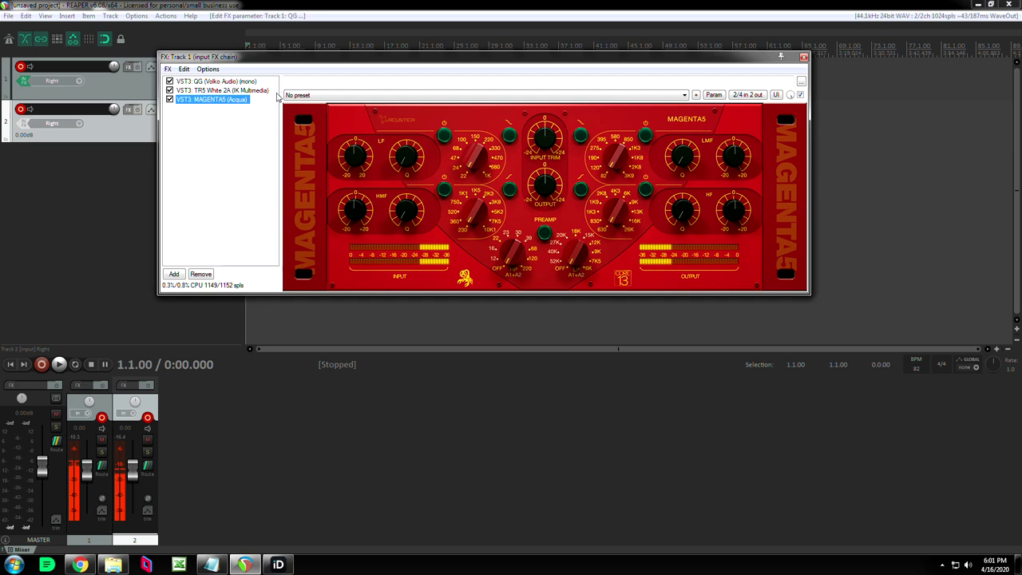
pyautogui.moveTo(356, 57); pyautogui.dragTo(342, 227)
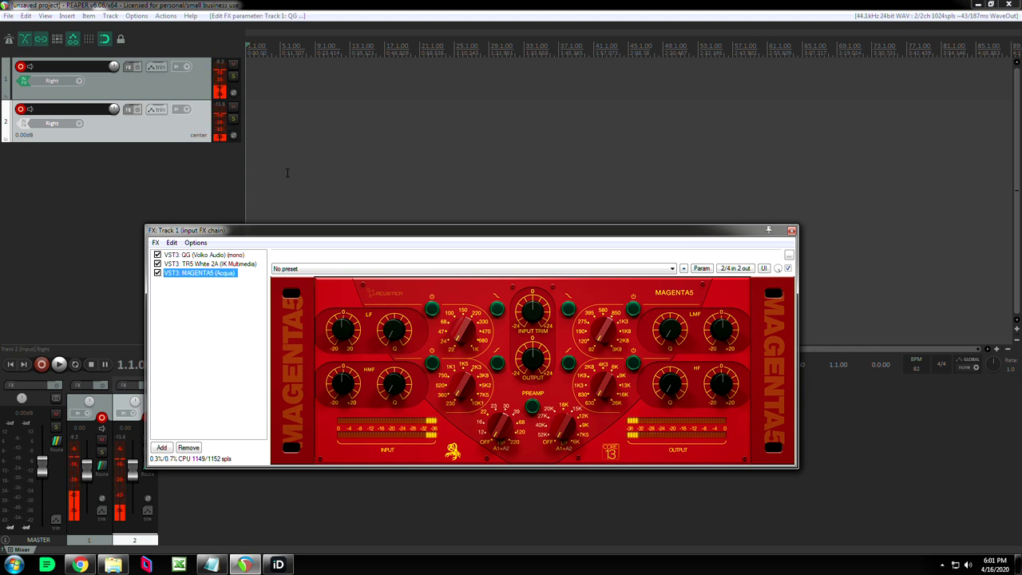
pyautogui.click(210, 254)
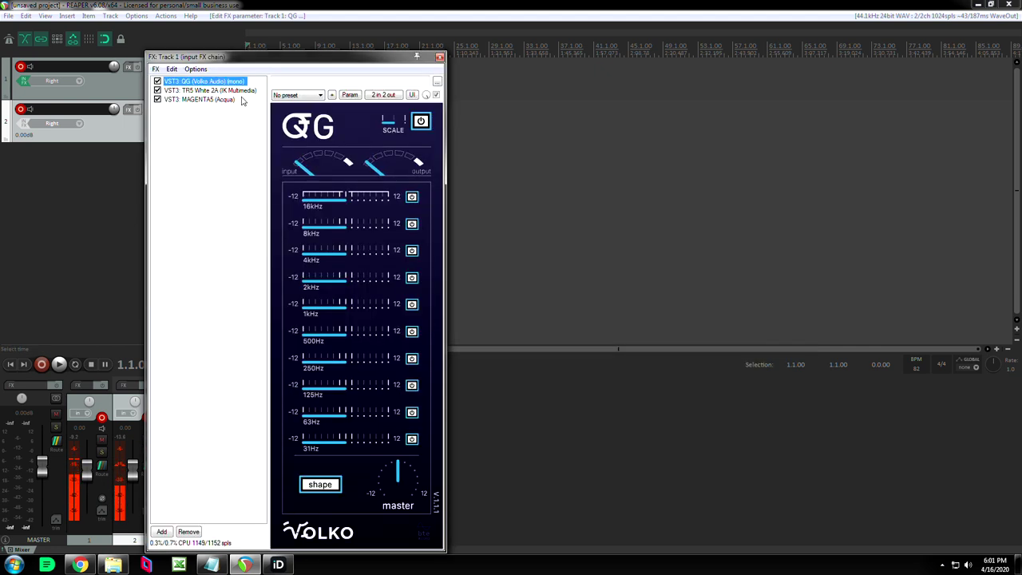
pyautogui.moveTo(360, 209)
pyautogui.click(209, 90)
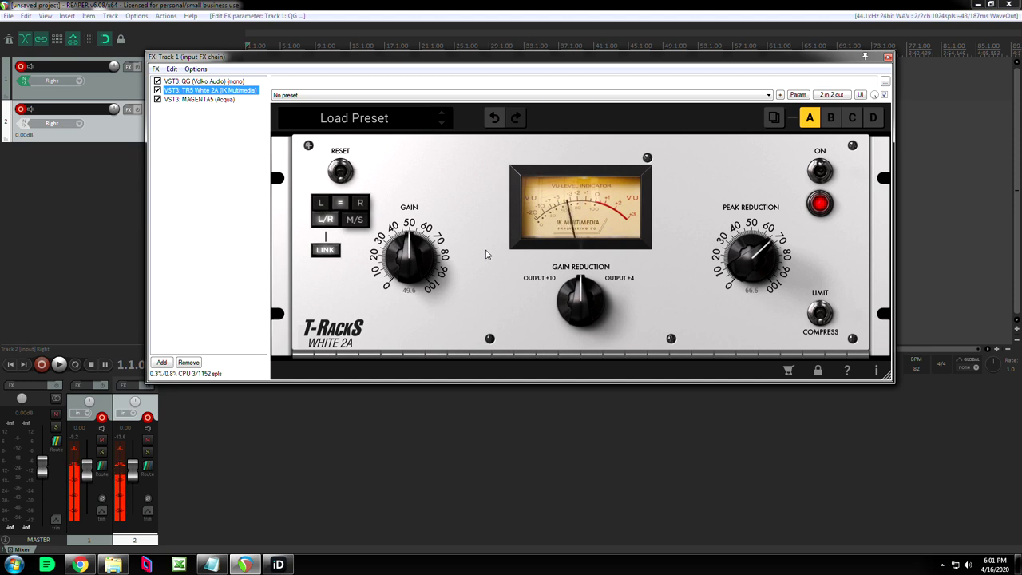
pyautogui.click(209, 99)
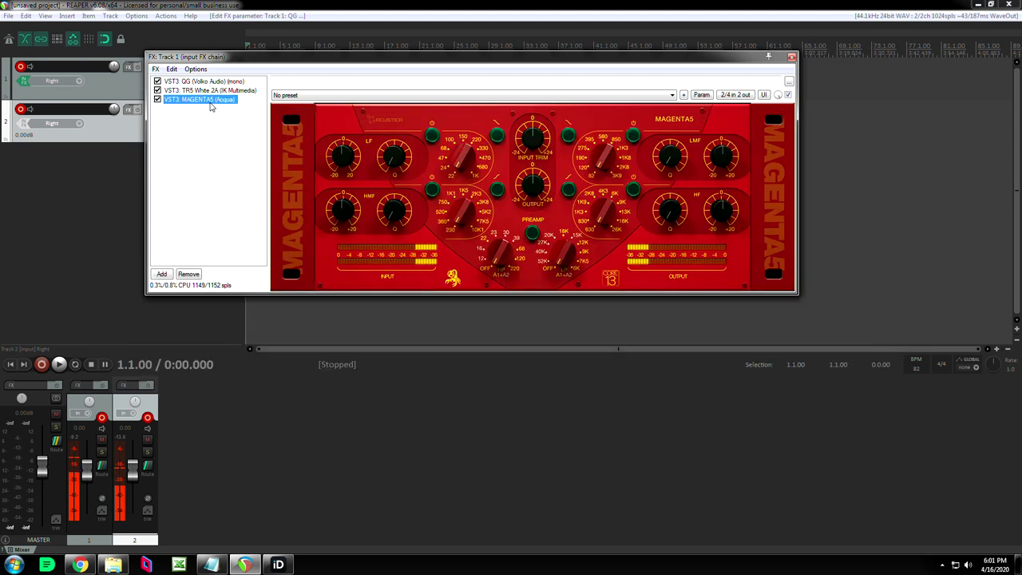
pyautogui.moveTo(308, 61); pyautogui.dragTo(289, 207)
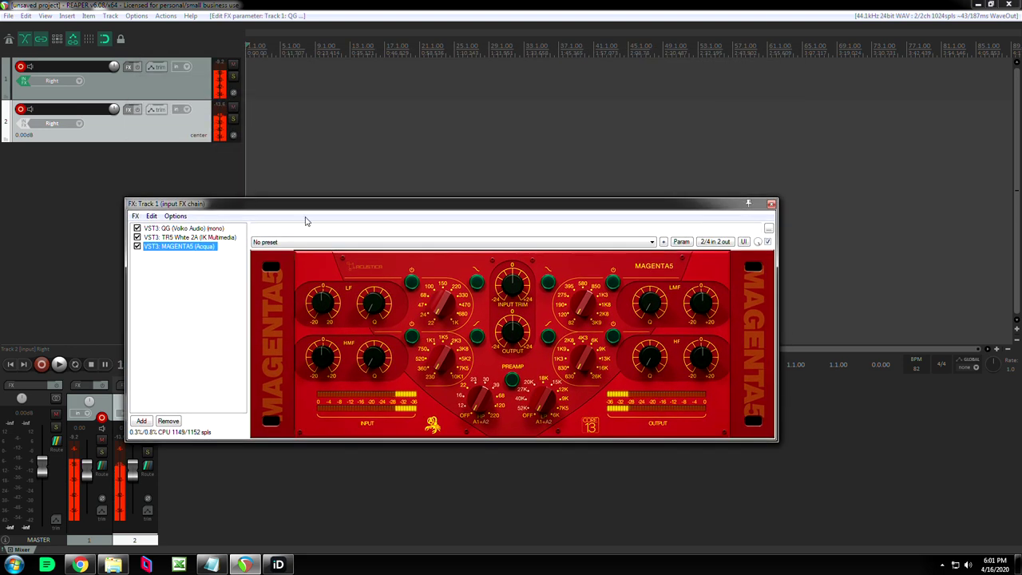